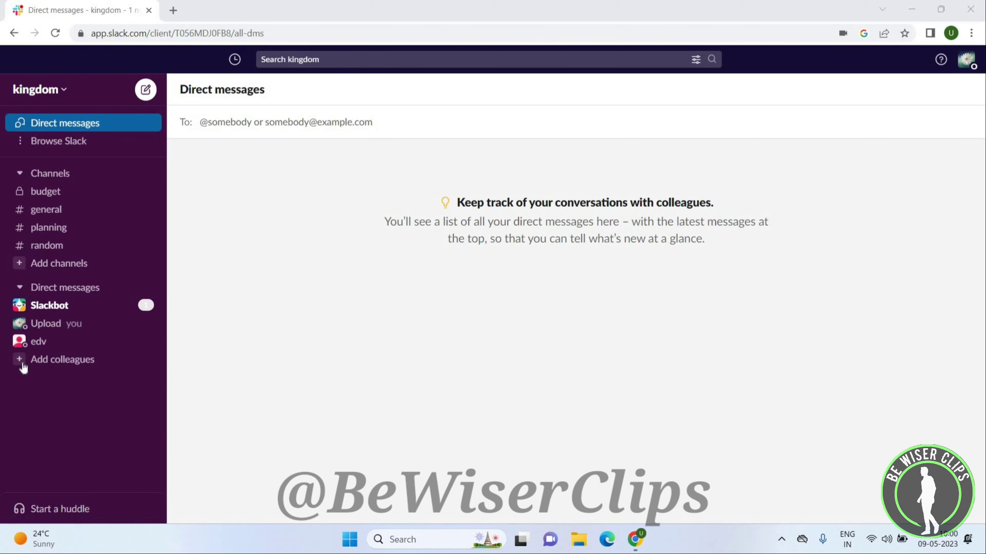
{"action": "left_click", "coordinate": [22, 361]}
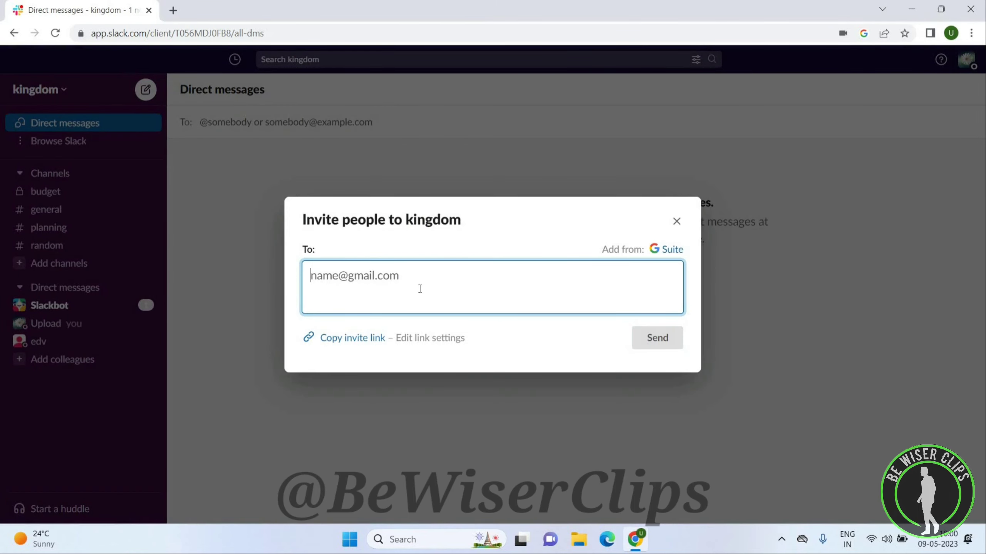
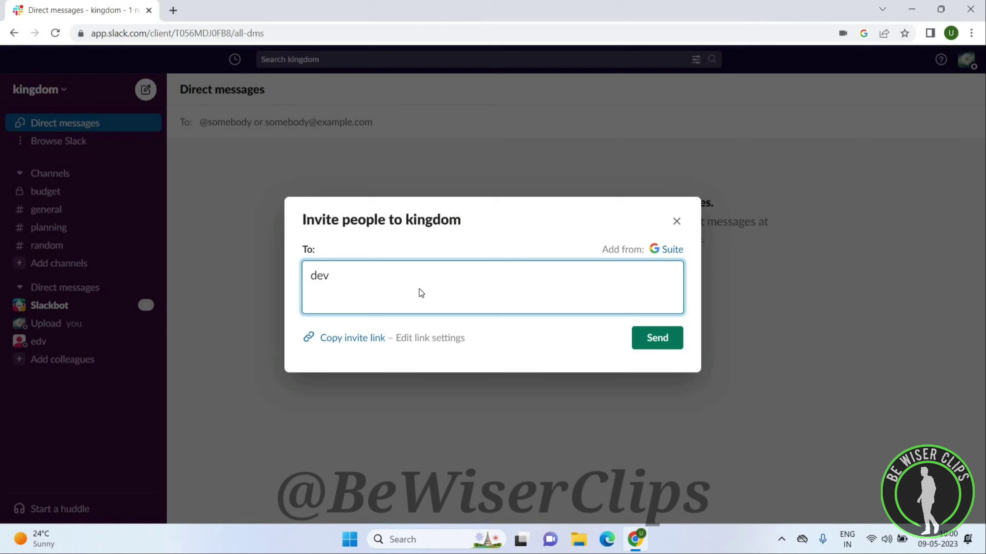
{"action": "key", "text": "Return"}
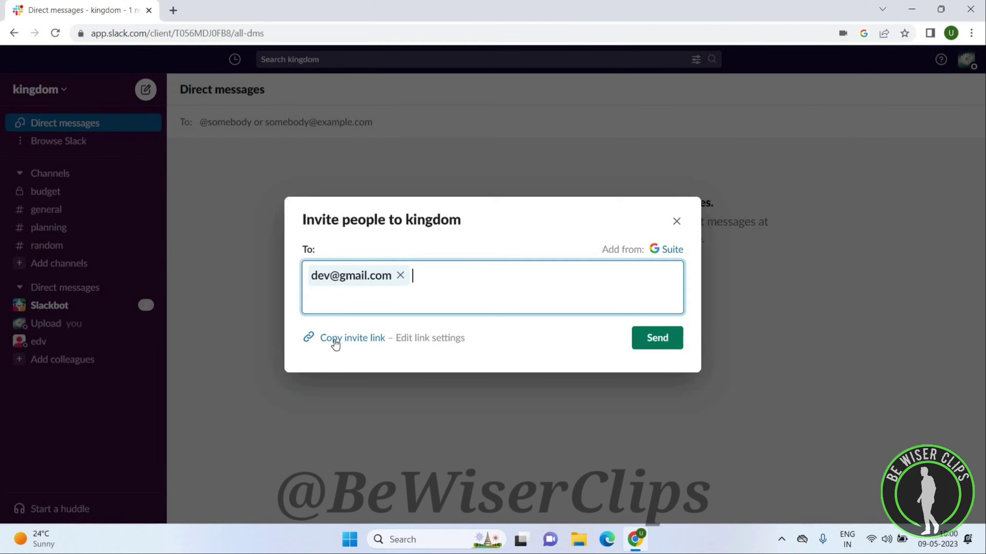
{"action": "left_click", "coordinate": [657, 337]}
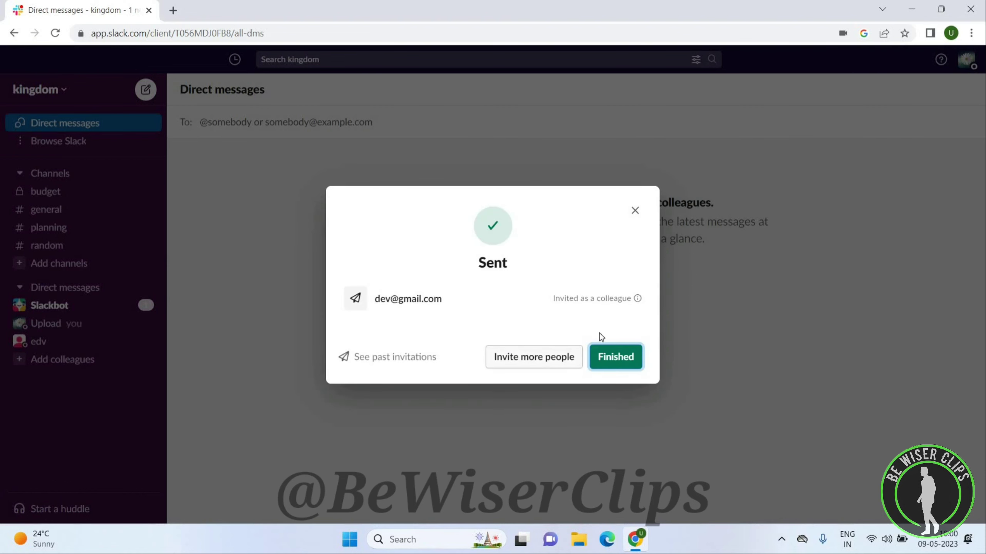
- Dismiss the Sent confirmation with Finished so dev shows under Direct messages
{"action": "left_click", "coordinate": [614, 357]}
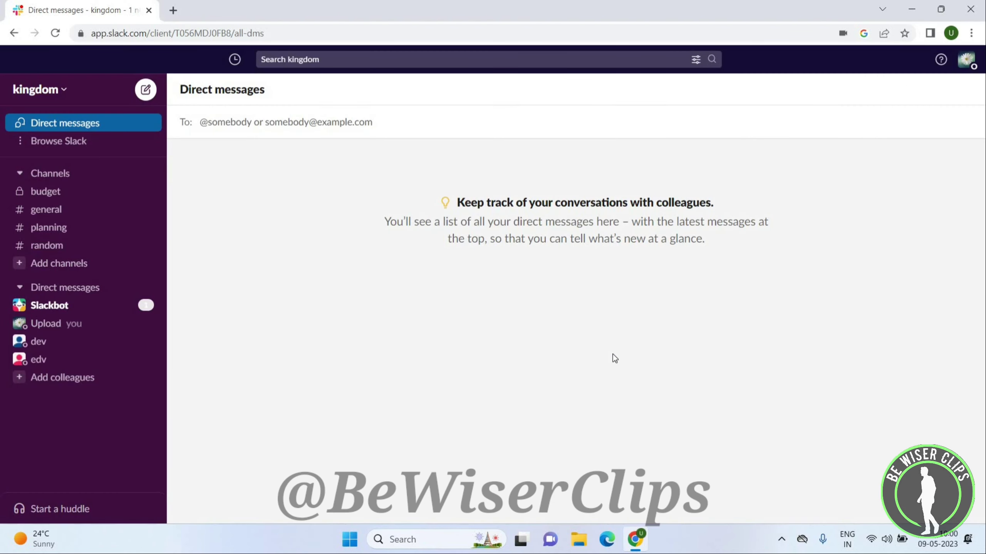